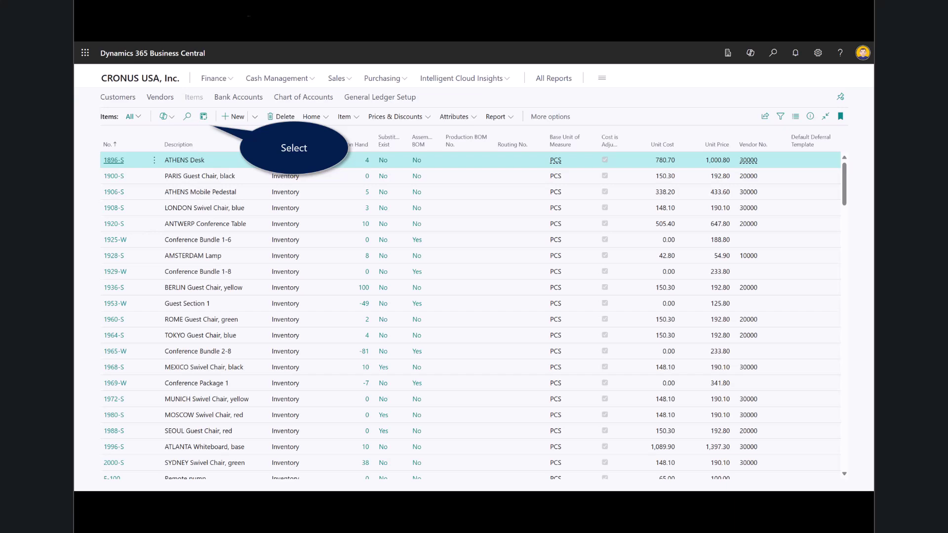
Switch the Items list into analysis mode and back to the regular list view
click(203, 117)
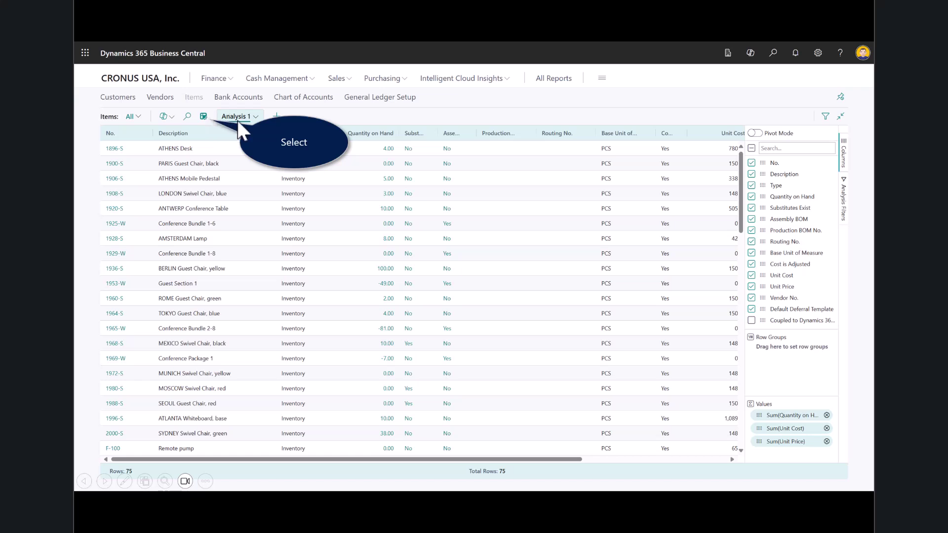
click(204, 117)
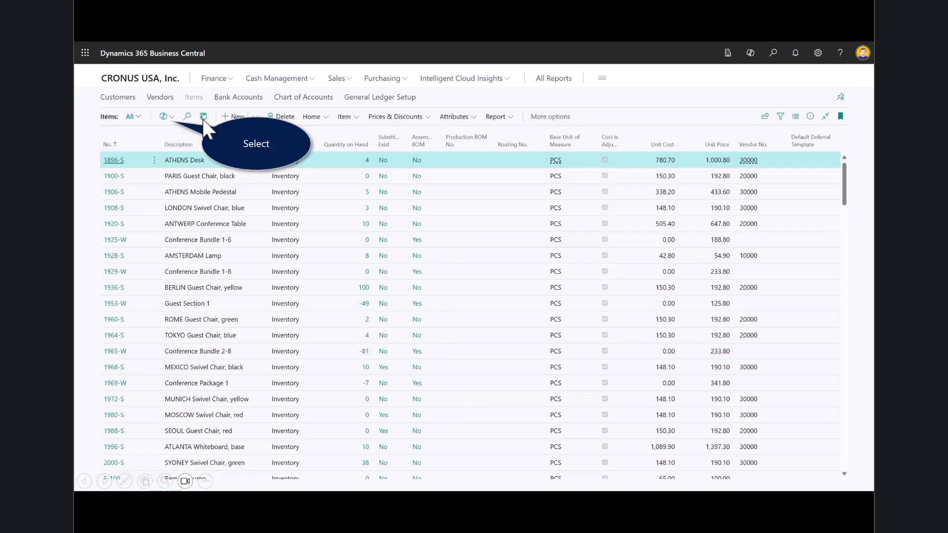
click(203, 118)
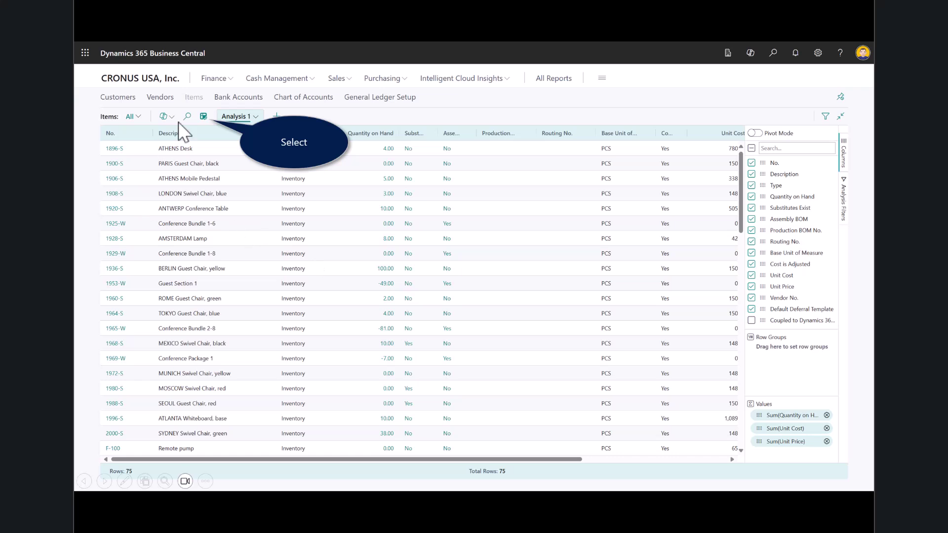
click(206, 121)
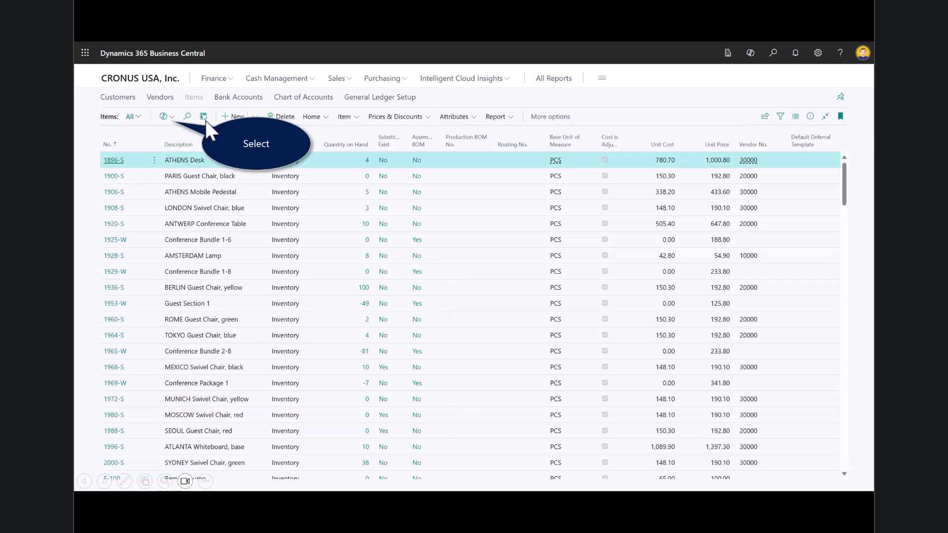
Generate a Copilot analysis of the Items list with the prompt "Show me item description, qty on hand and unit cost"
click(164, 120)
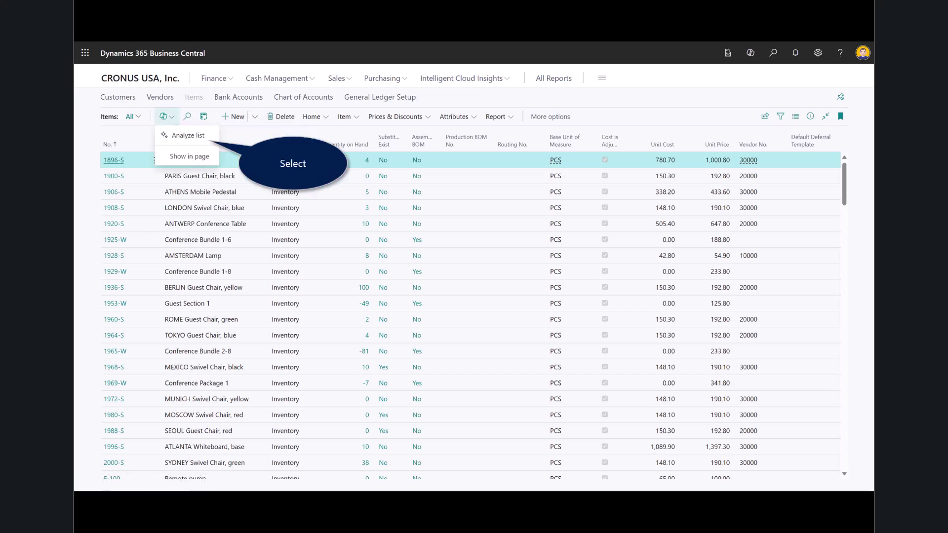
click(177, 137)
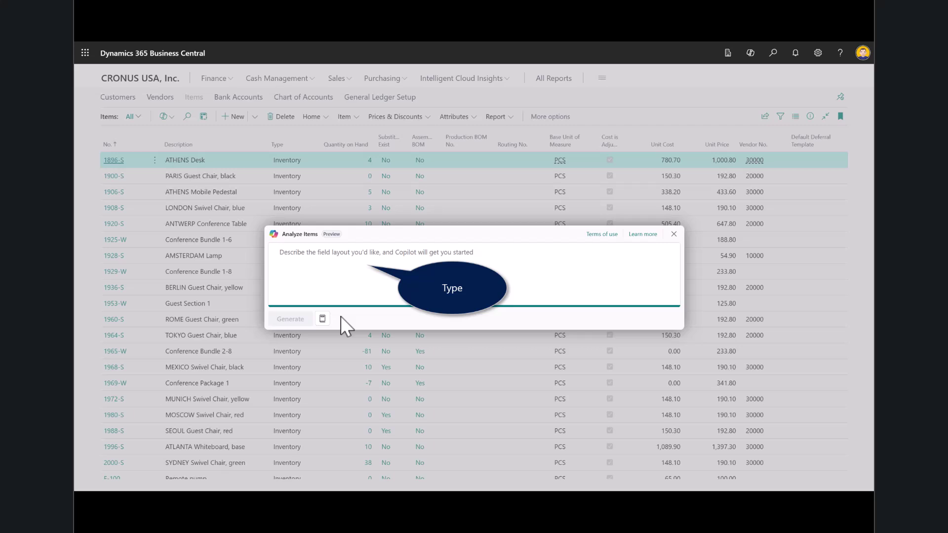
text(Show me item description, qty on hand and unit cost)
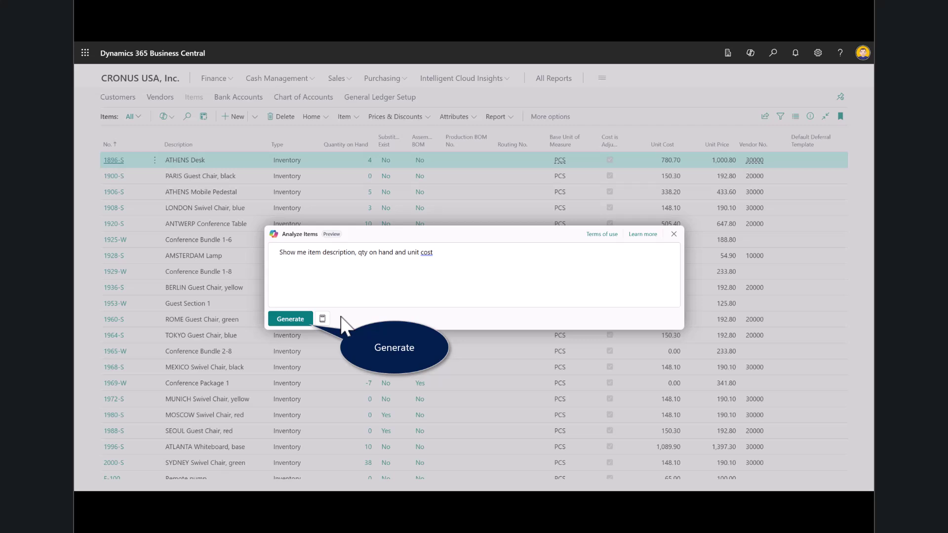
click(290, 319)
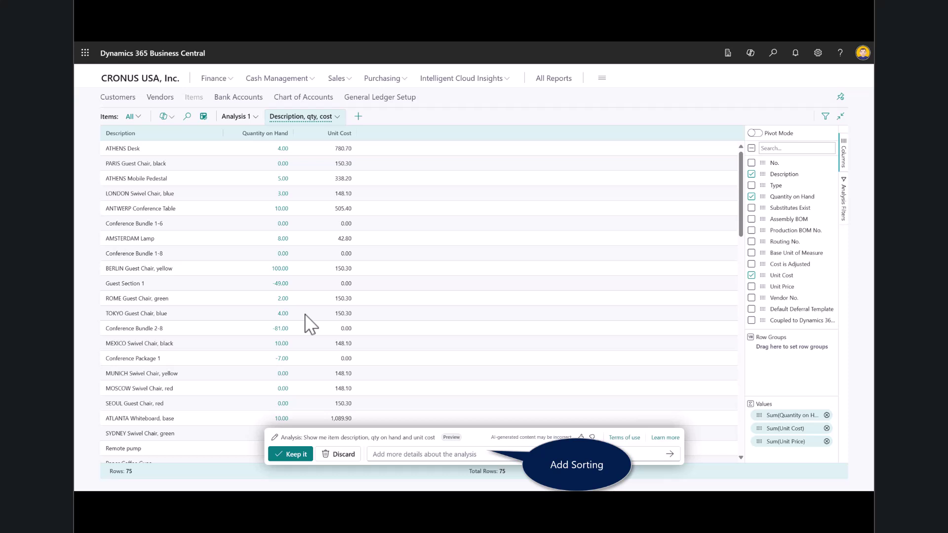
Refine the analysis with "sort by unit cost descending" and compare it with the previous version
text(sort by unit cost descending)
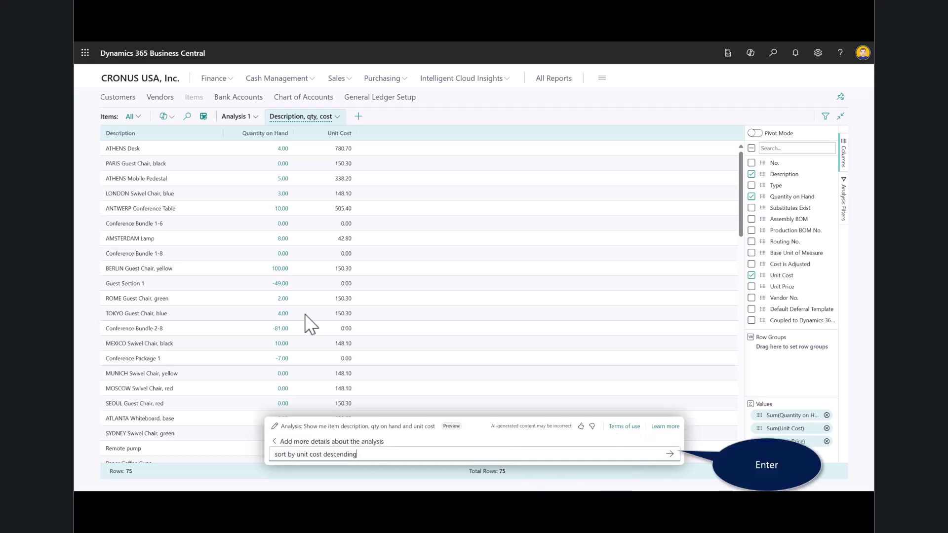
key(Return)
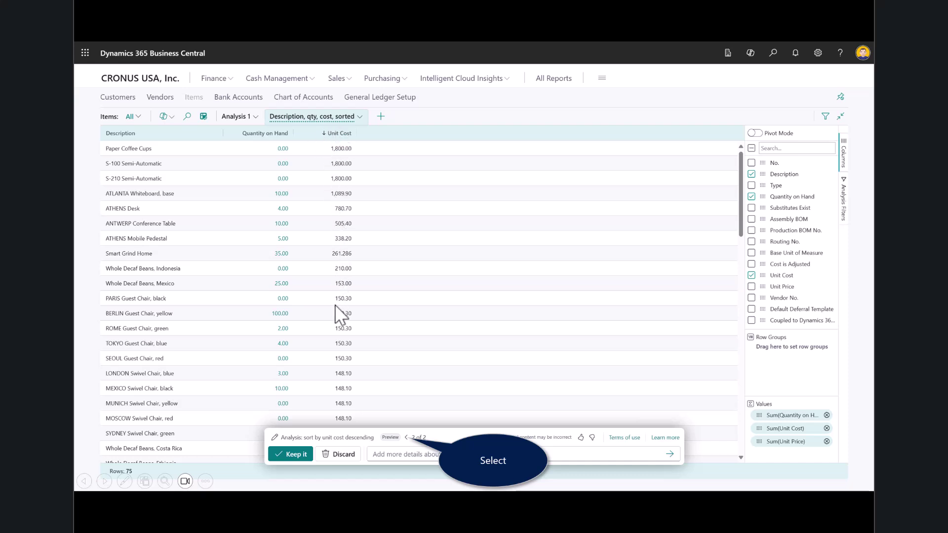
click(406, 438)
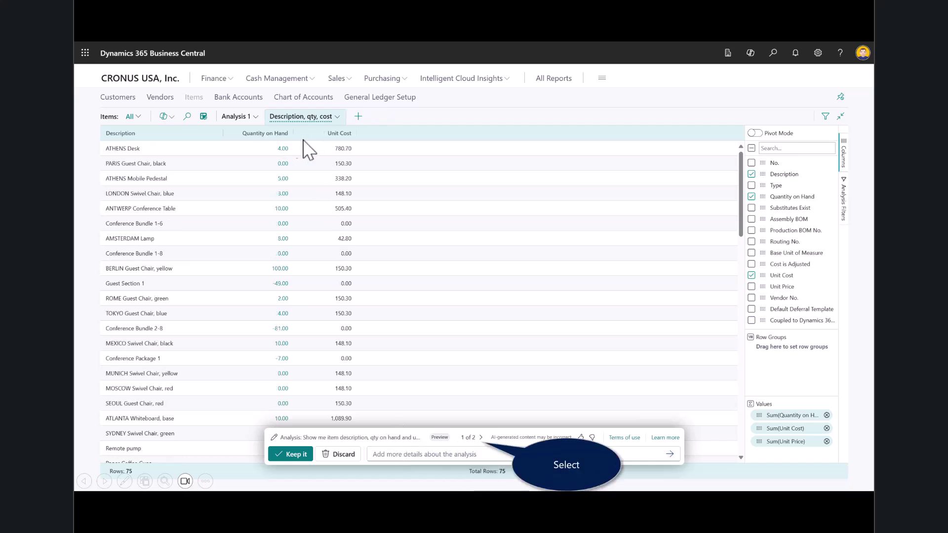
click(481, 437)
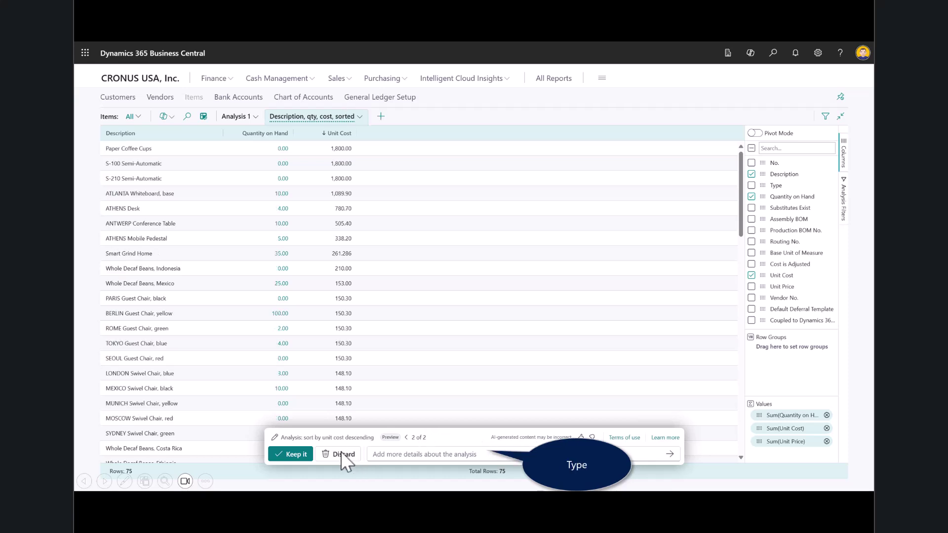
Refine the analysis with "show only items with a replacement" and inspect the resulting Substitutes Exist filter
click(402, 454)
text(show only items with a replacement)
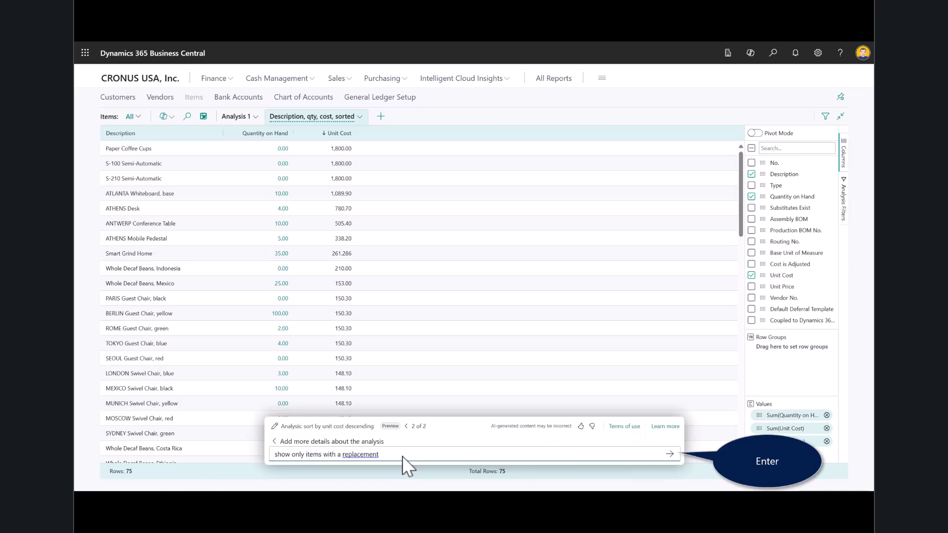
key(Return)
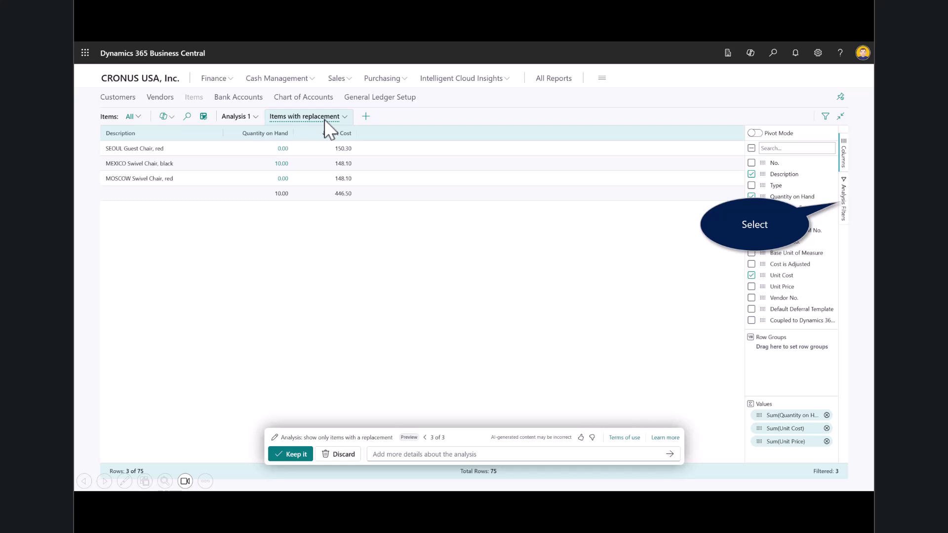
click(844, 200)
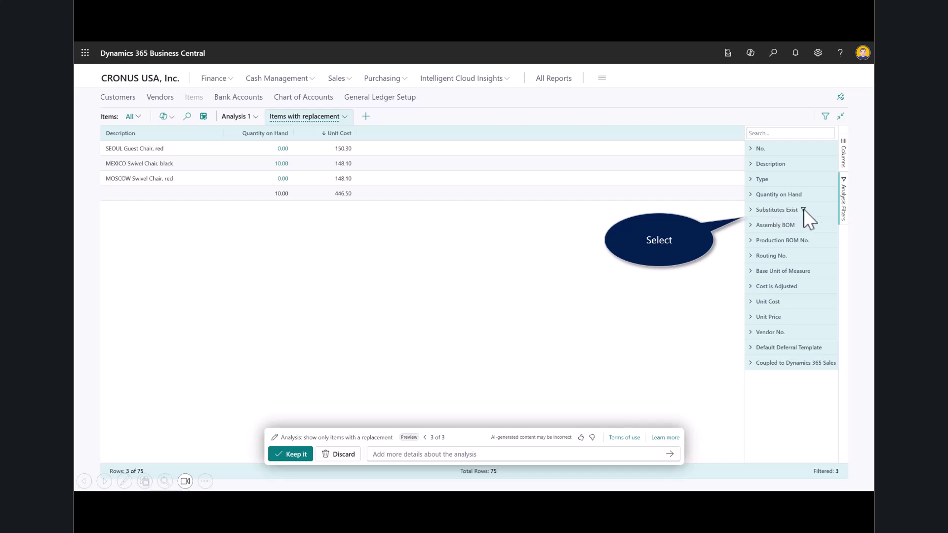
click(753, 208)
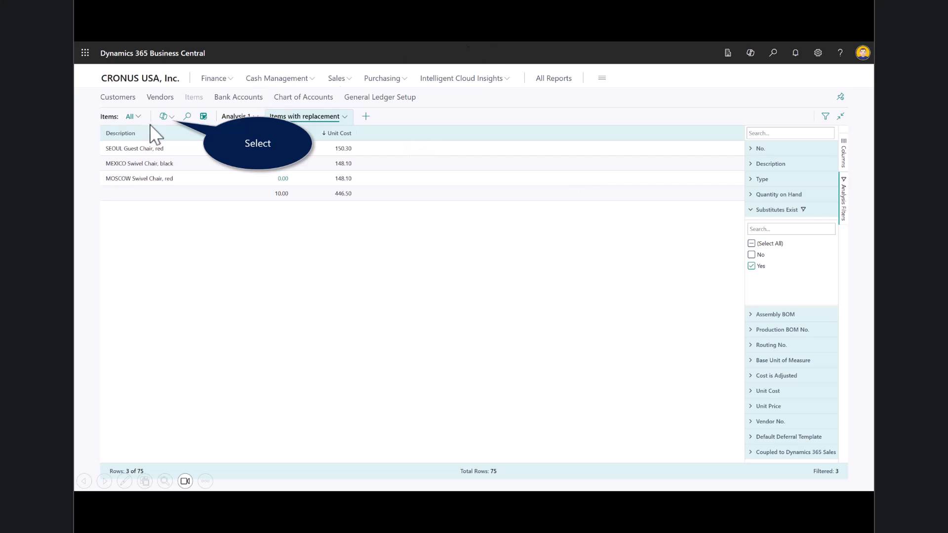
Generate a new Copilot item analysis from the prompt guide's "Group by" suggestion completed with "vendor", and expand the first vendor group
click(162, 117)
click(192, 139)
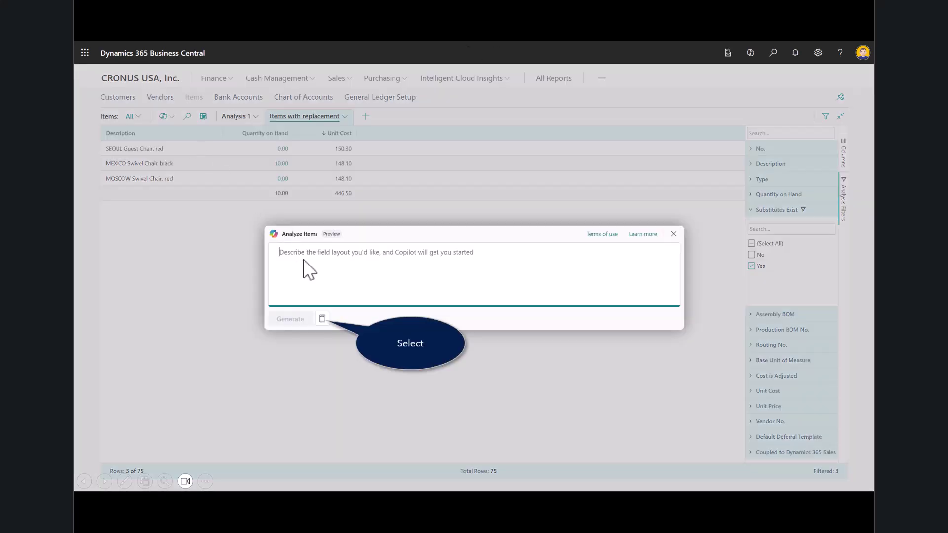
click(323, 319)
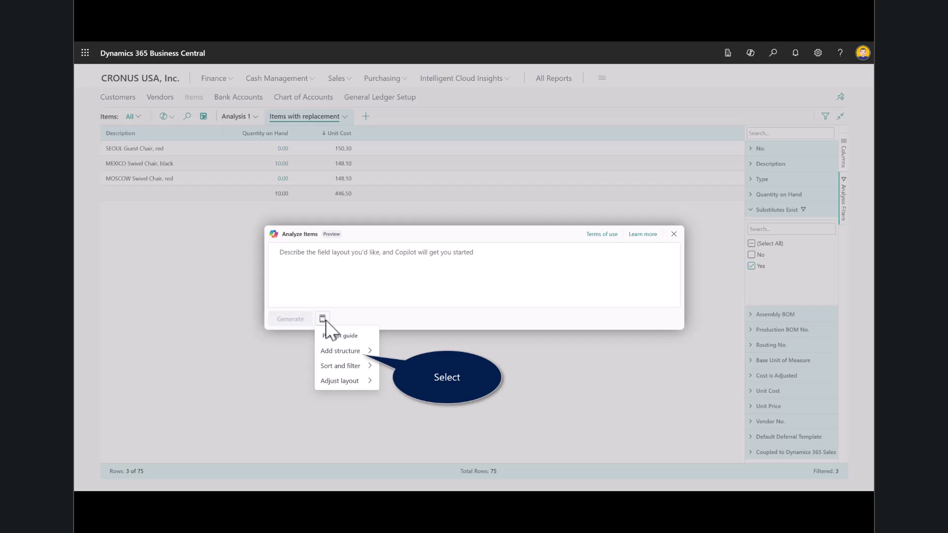
click(371, 352)
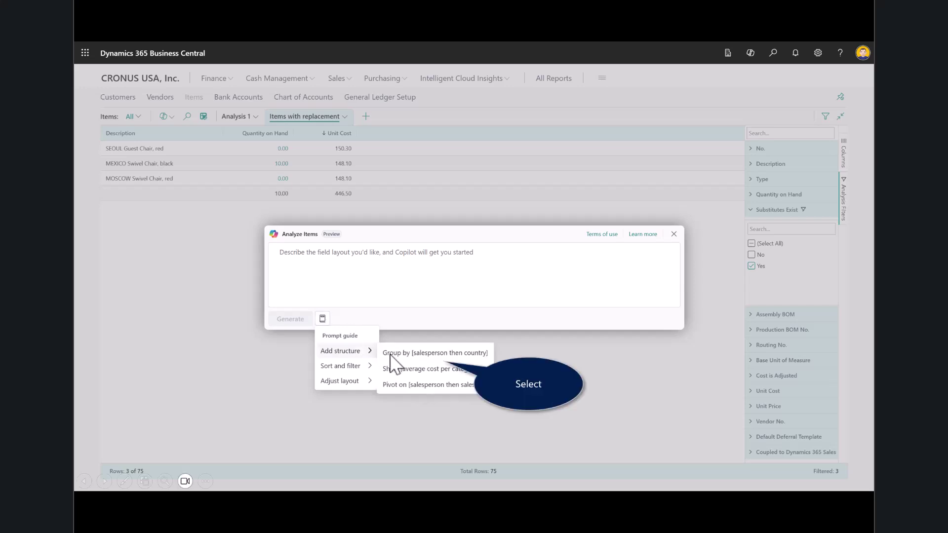
click(390, 355)
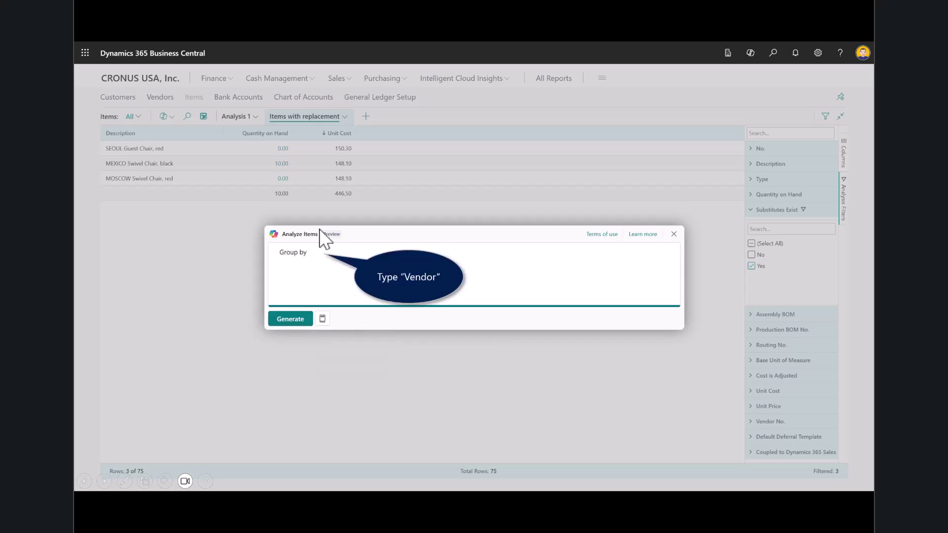
text(vendor)
click(298, 324)
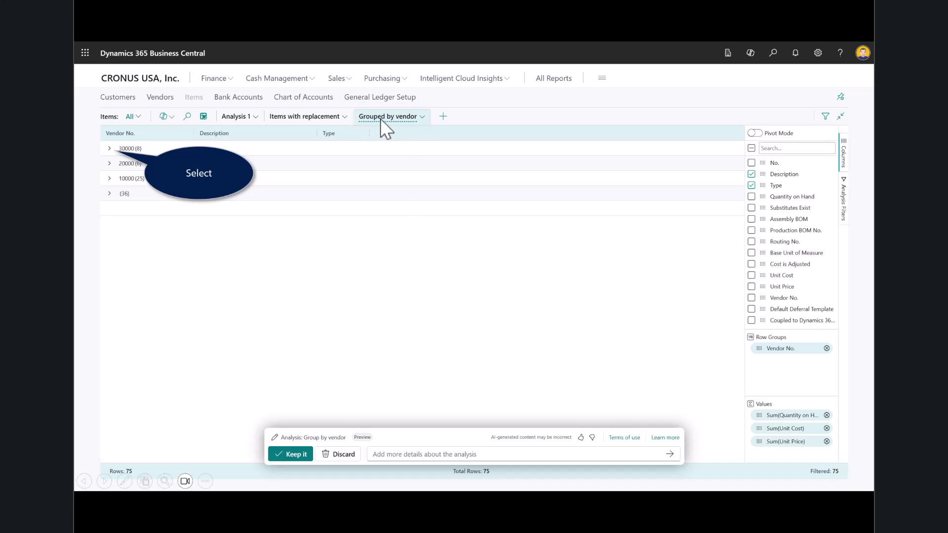
click(110, 148)
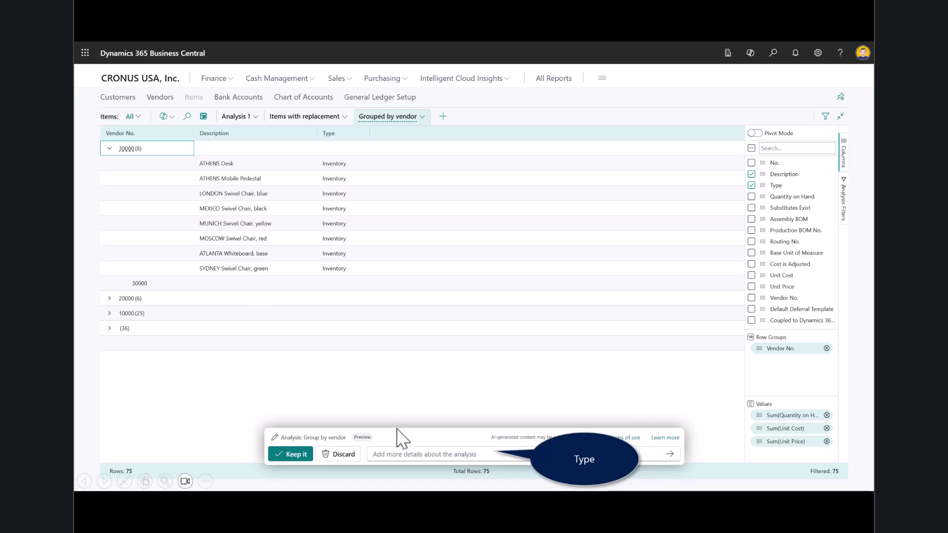
Have Copilot rename the analysis tab to Items by Vendor, and remove the Type column
click(423, 454)
text(Rename the tab to Items by Vendor)
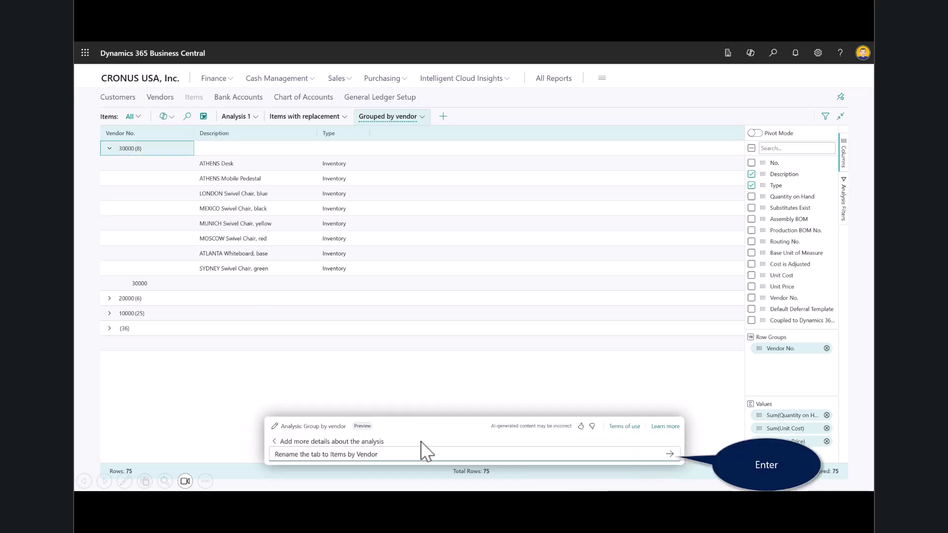
key(Return)
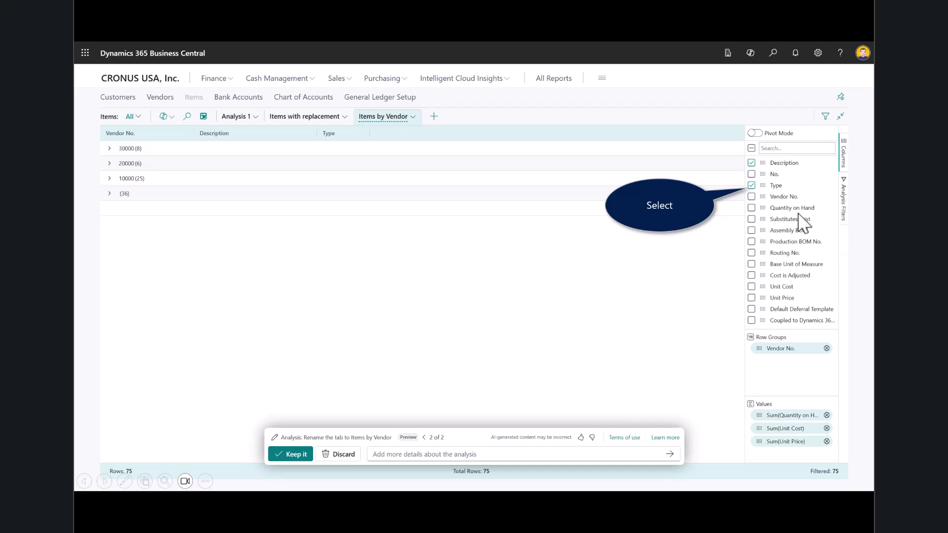
click(756, 186)
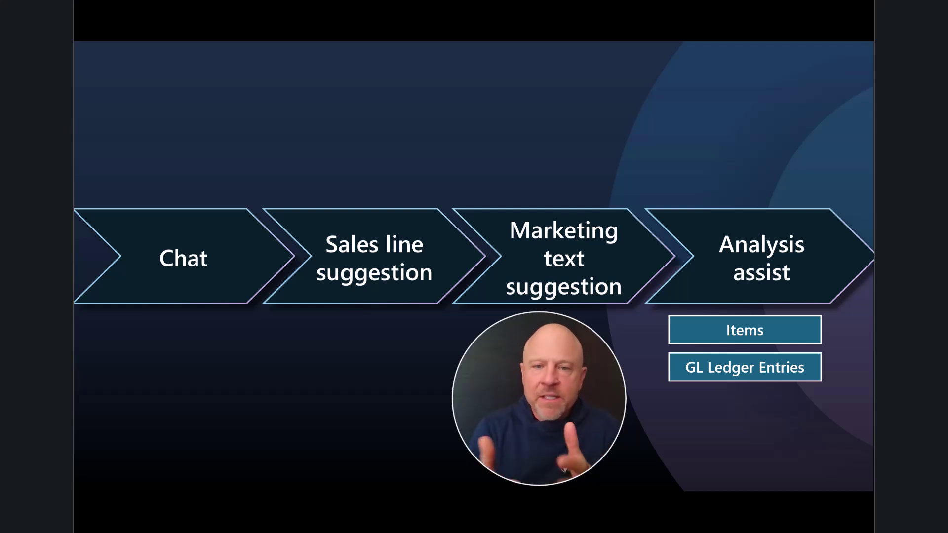
key(Right)
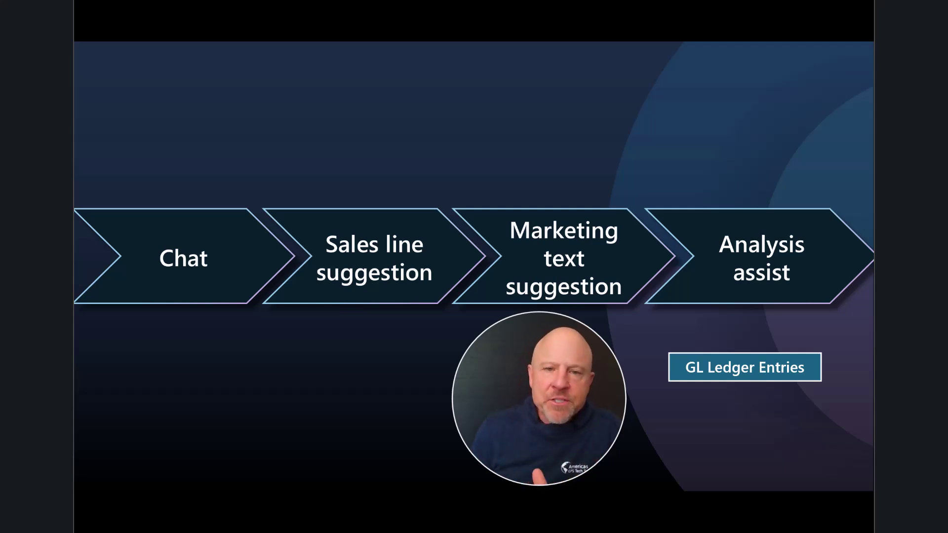
key(Right)
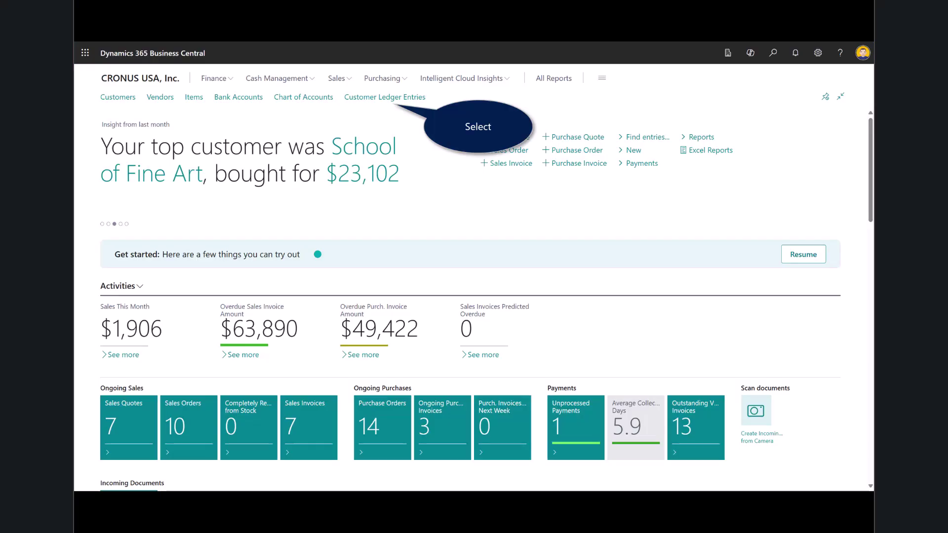
Open Customer Ledger Entries and request a Copilot analysis with the prompt "Show me what our customers owe us"
click(363, 113)
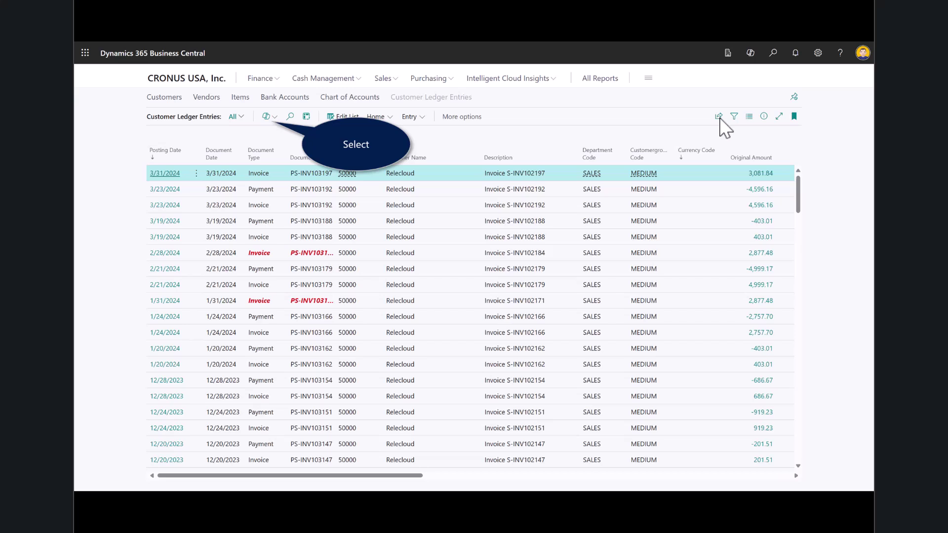
click(269, 118)
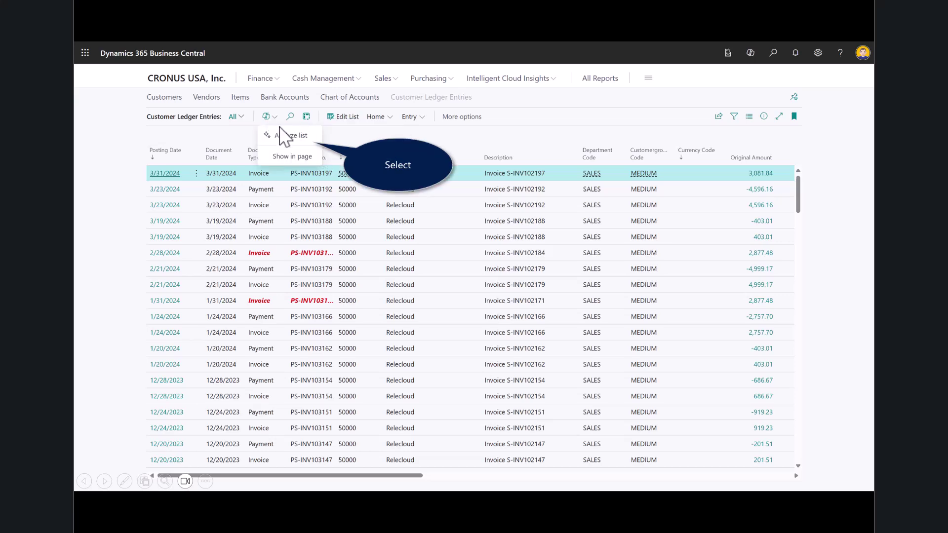
click(285, 134)
text(Show me what our customers owe us)
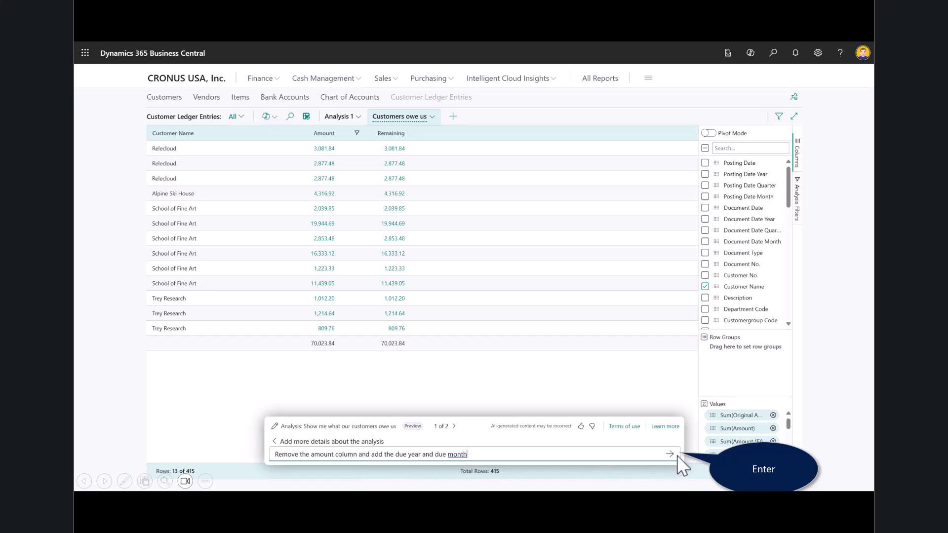
Refine the analysis with "Remove the amount column and add the due year and due month" and with "show as a pivot"
key(Return)
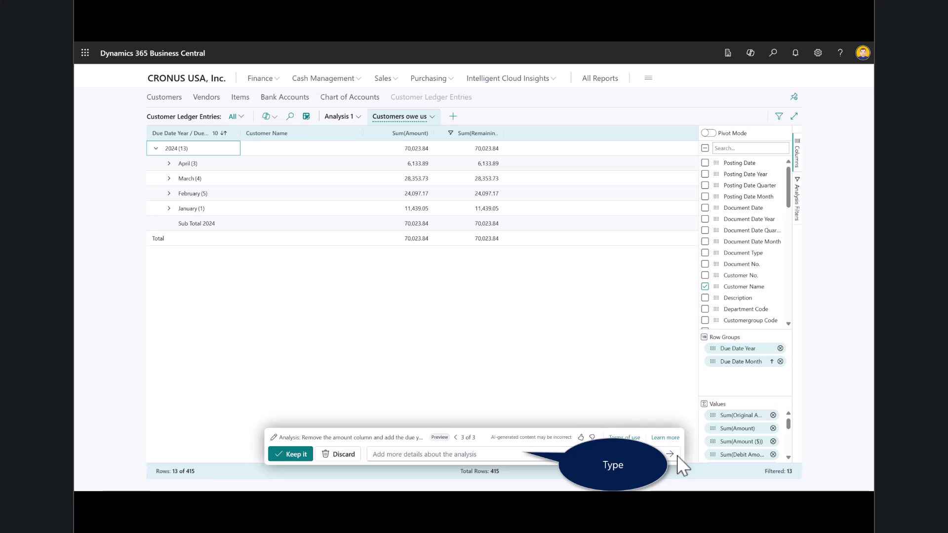
text(show as a pivot)
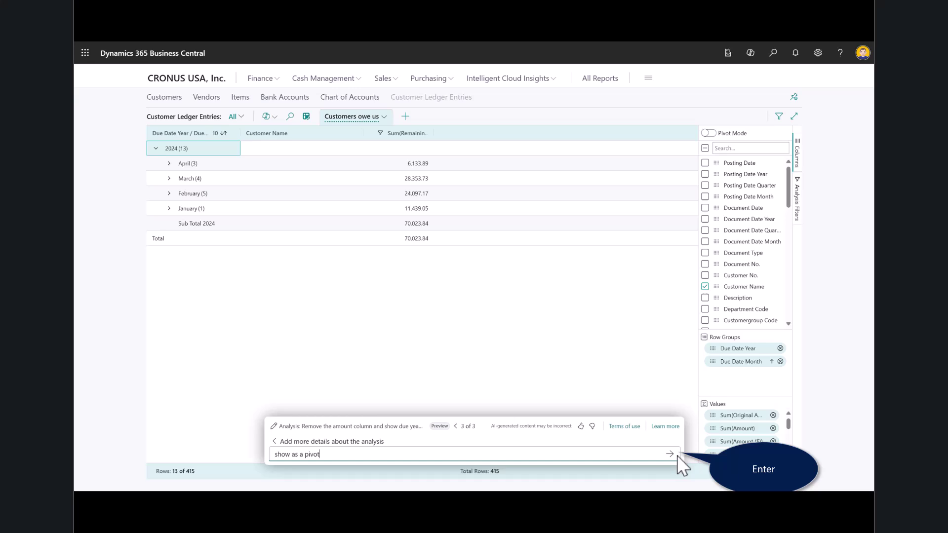
key(Return)
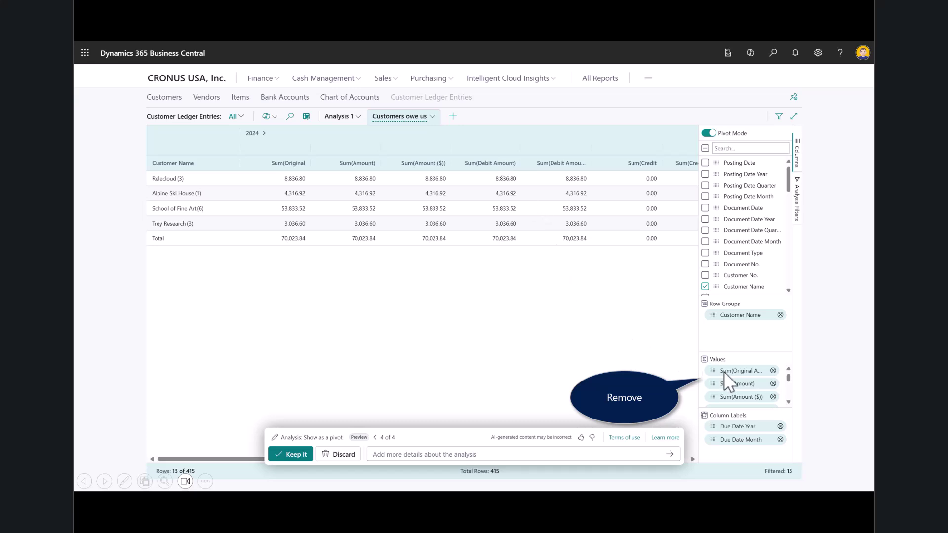
Reduce the pivot's values to only the Remaining Amount sum and expand 2024 into its months
click(773, 380)
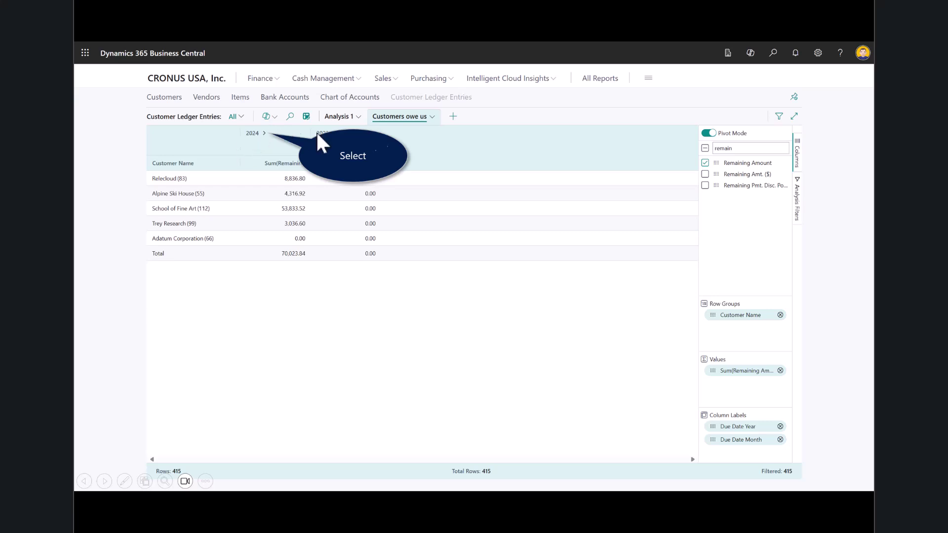
click(262, 134)
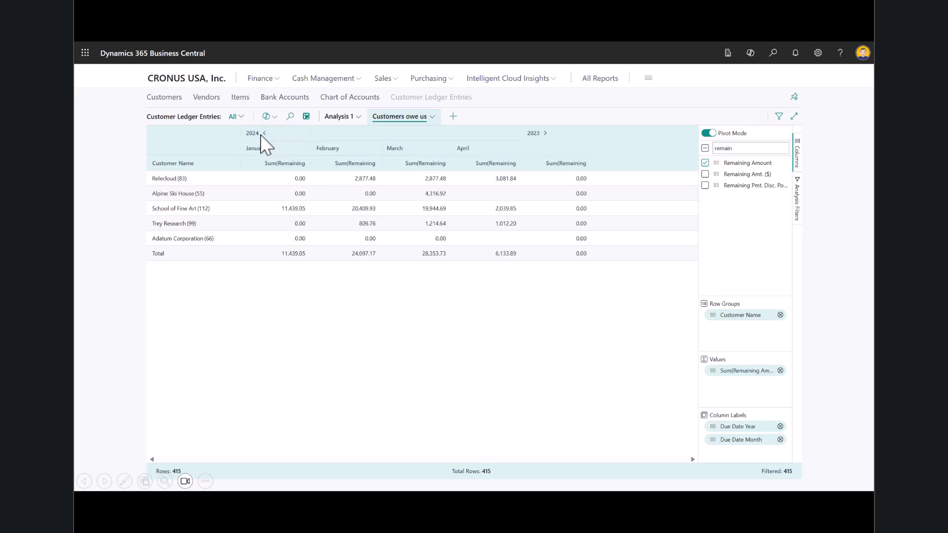